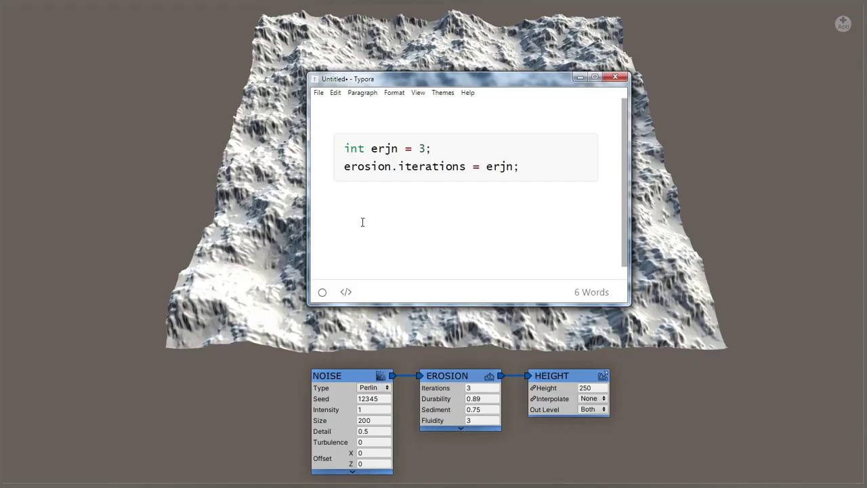
Highlight the code setting erjn to 3 and assigning it to erosion.iterations, then vary Erosion Iterations
drag(345, 147, 429, 148)
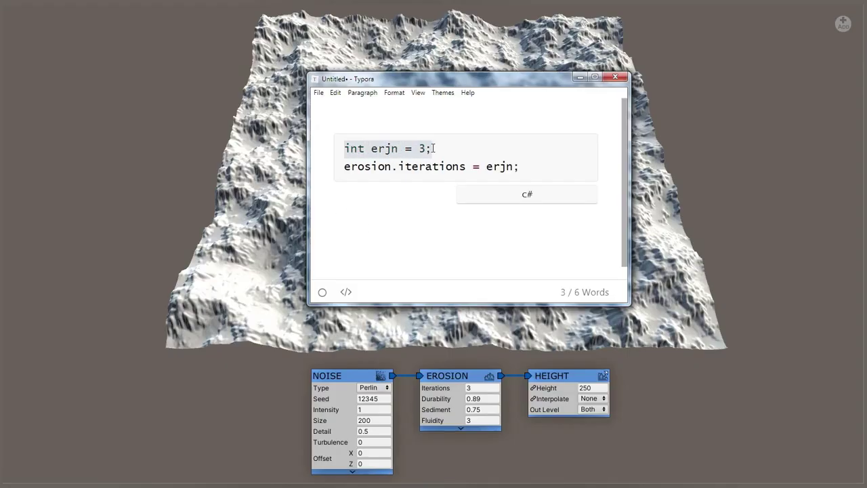
click(426, 198)
drag(343, 166, 515, 186)
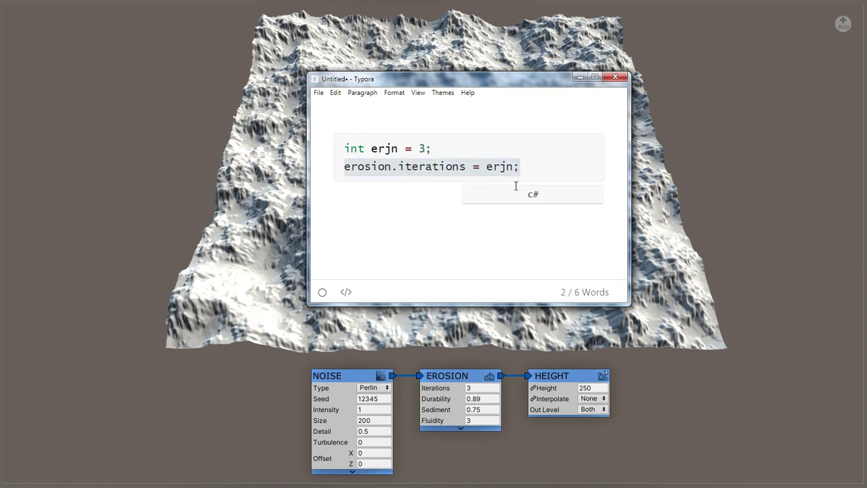
click(501, 235)
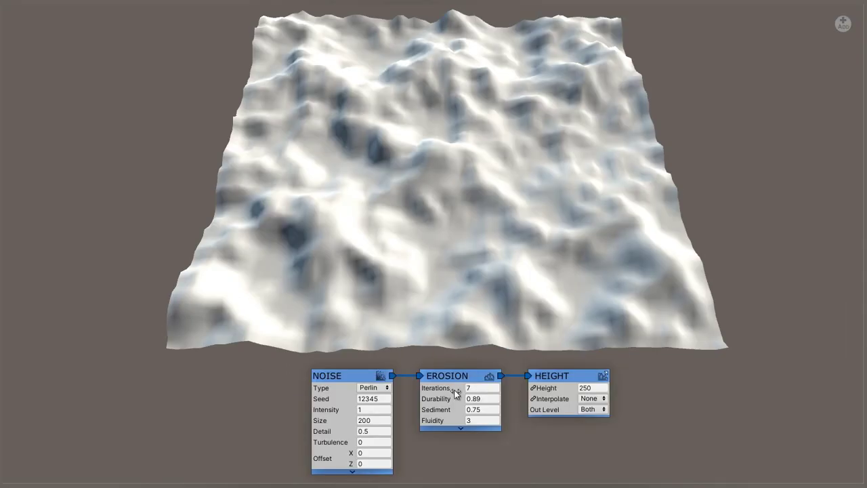
mouse_move(440, 388)
mouse_down()
mouse_move(453, 390)
mouse_move(422, 387)
mouse_move(437, 392)
mouse_up()
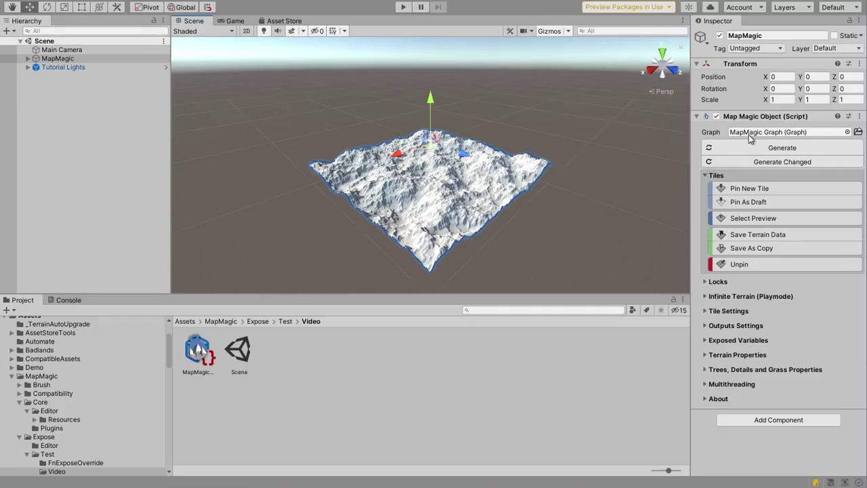
Select the MapMagic Graph asset via the Graph field, expand Overridden Variables, and add a variable
click(751, 134)
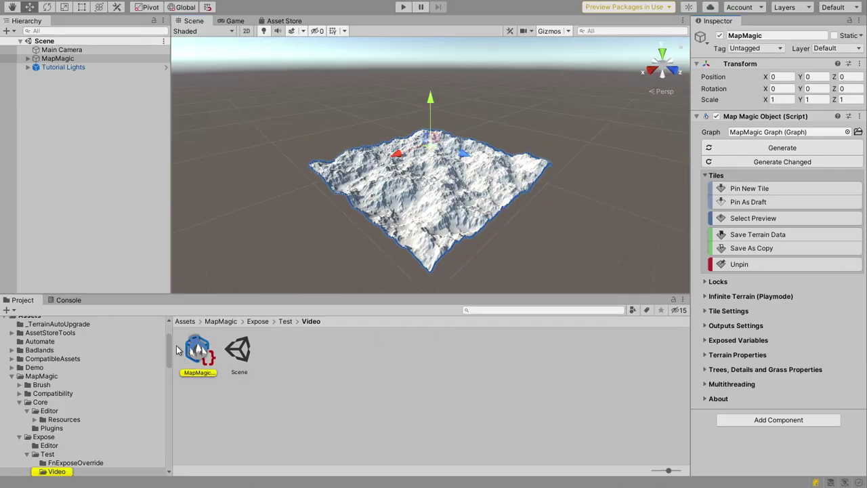
click(199, 352)
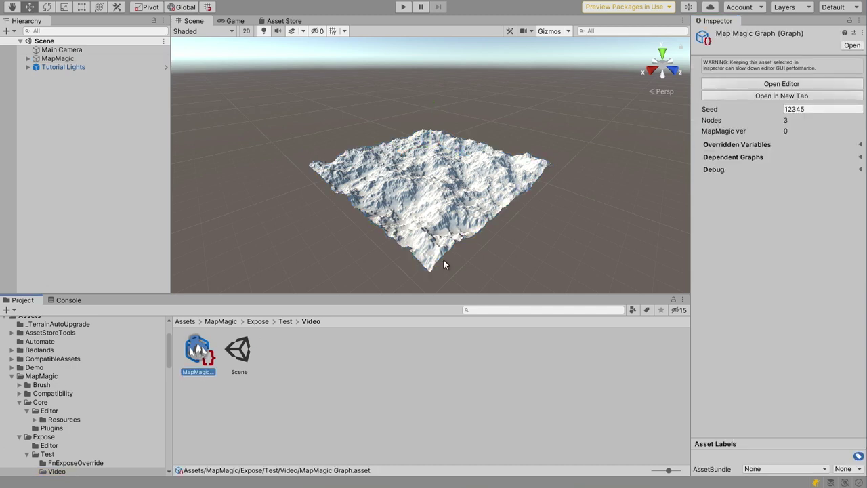
click(733, 145)
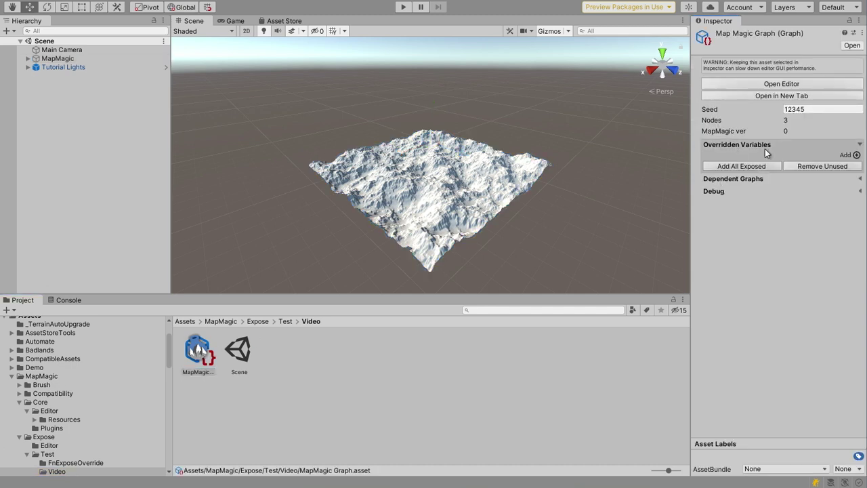
click(852, 156)
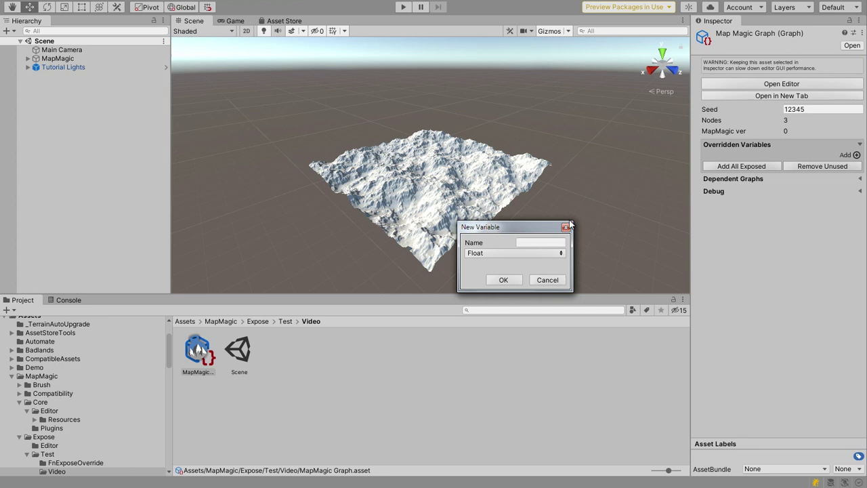
Create the new overridden variable named Erjn with the Float type
click(525, 242)
text(Er)
text(o)
text(s)
click(513, 255)
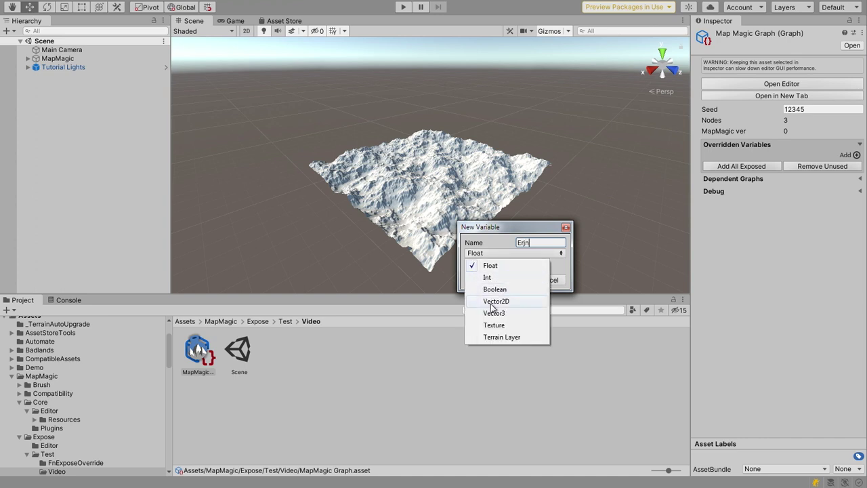
click(492, 265)
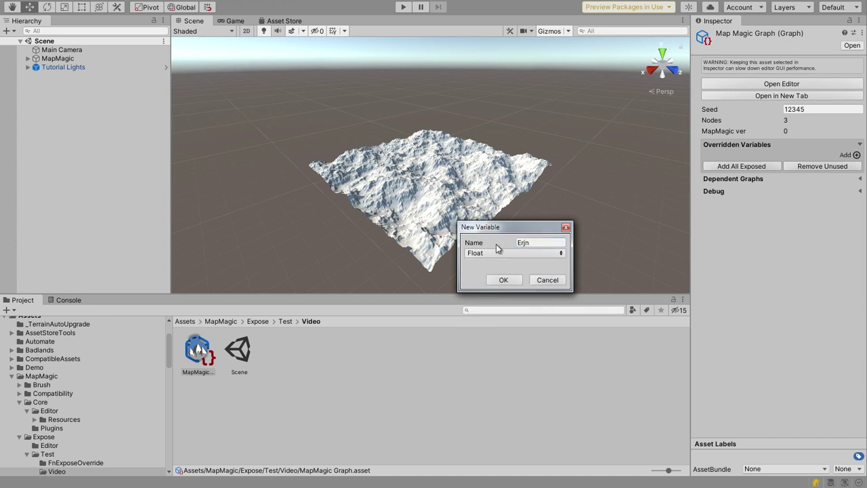
click(501, 281)
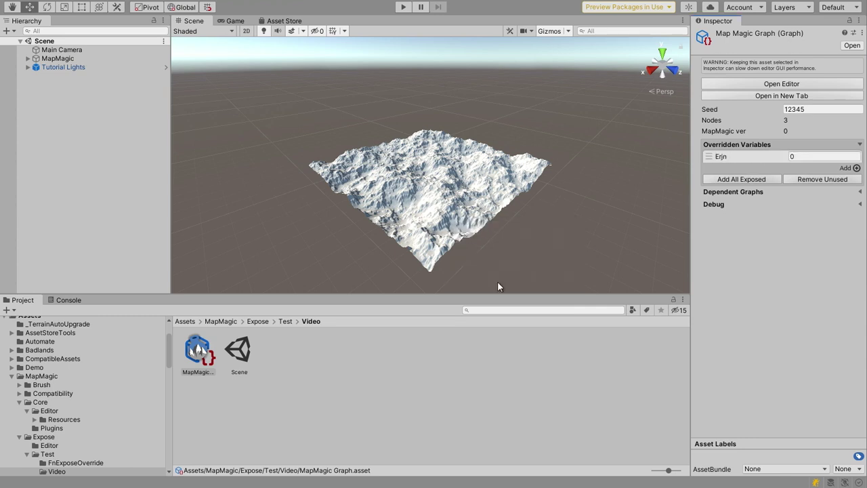
Set the Erjn variable's value to 2.52
click(727, 155)
text(0.73)
key(BackSpace)
key(BackSpace)
key(BackSpace)
key(BackSpace)
text(2.52q)
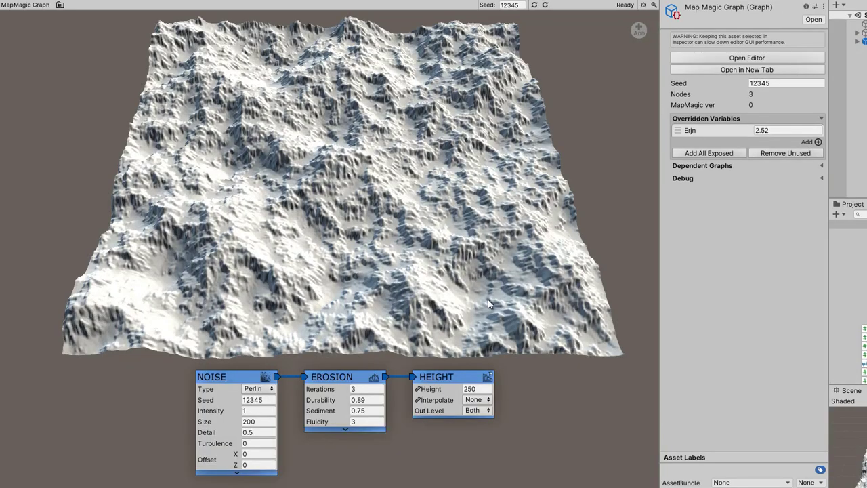
Expose the Erosion node's Iterations field with the expression Erjn
right_click(330, 393)
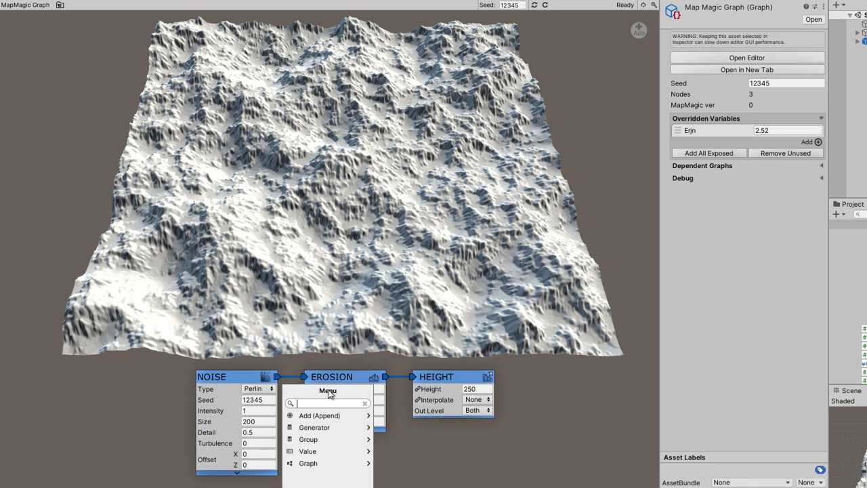
click(325, 452)
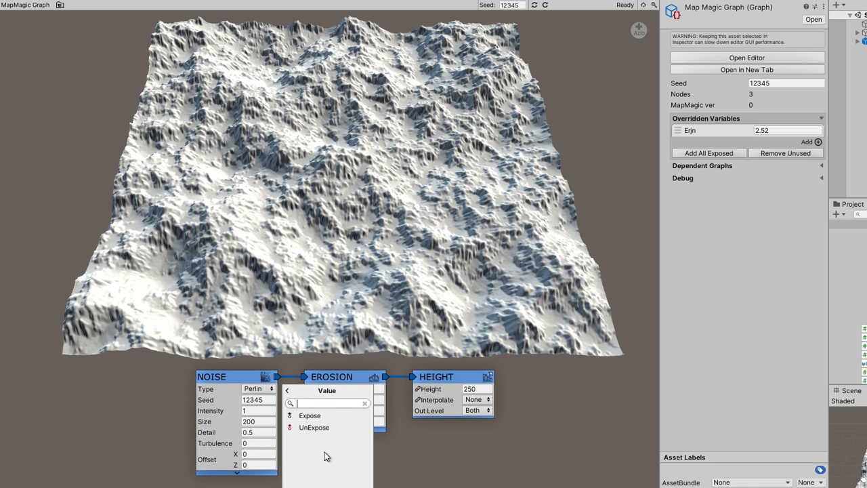
click(315, 416)
drag(317, 349, 363, 204)
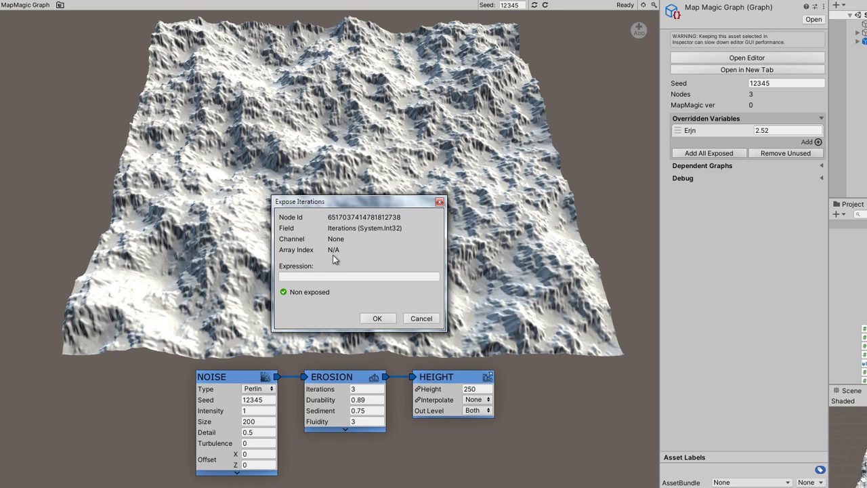
click(331, 276)
text(Erjn)
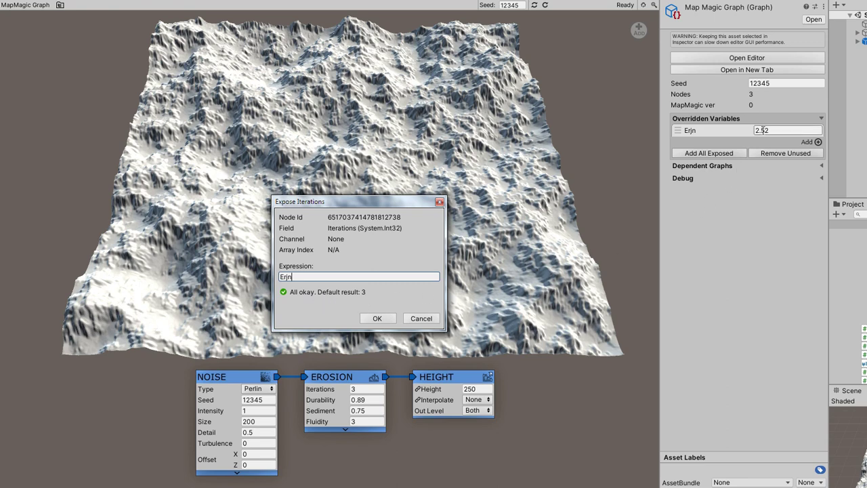
click(388, 320)
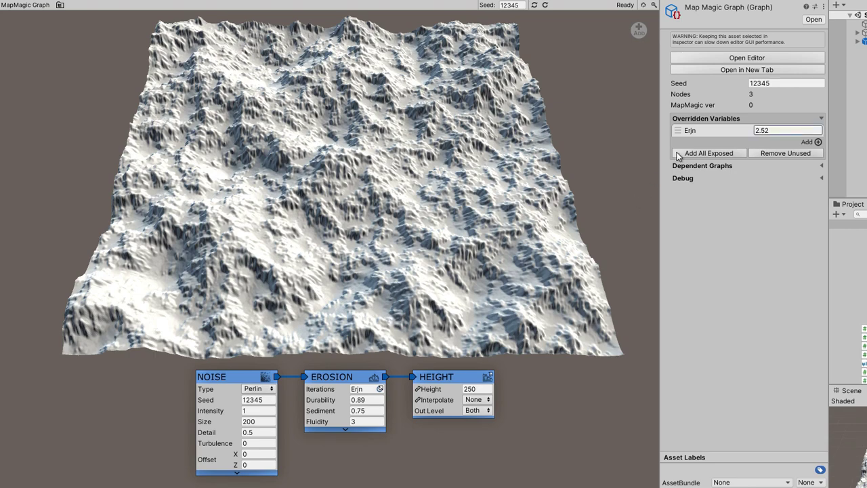
Change Erjn to 2.64 and recheck that Iterations is still exposed to Erjn
drag(695, 131, 404, 233)
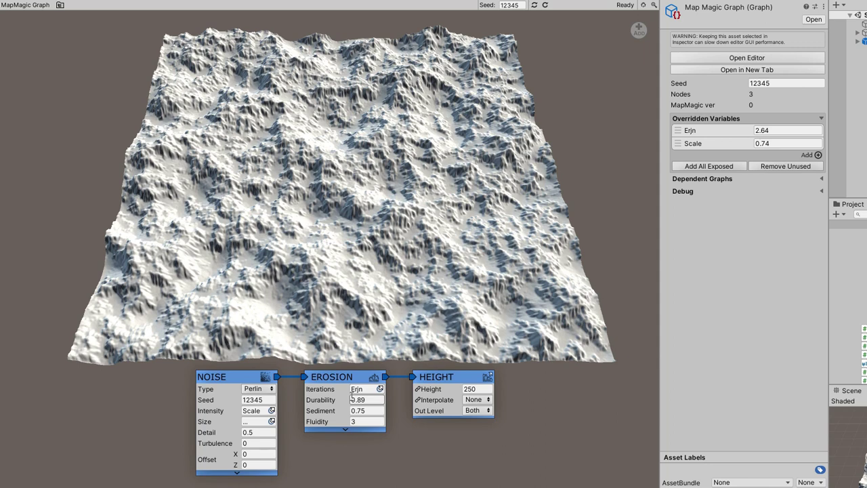
click(380, 389)
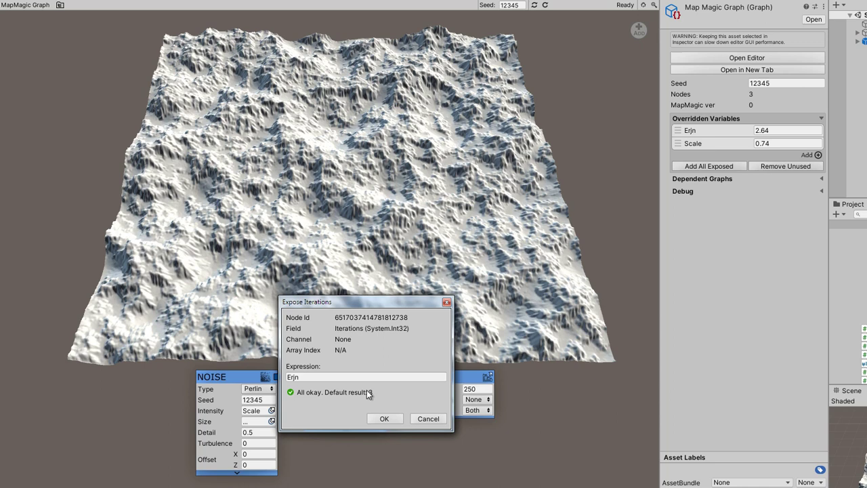
click(384, 418)
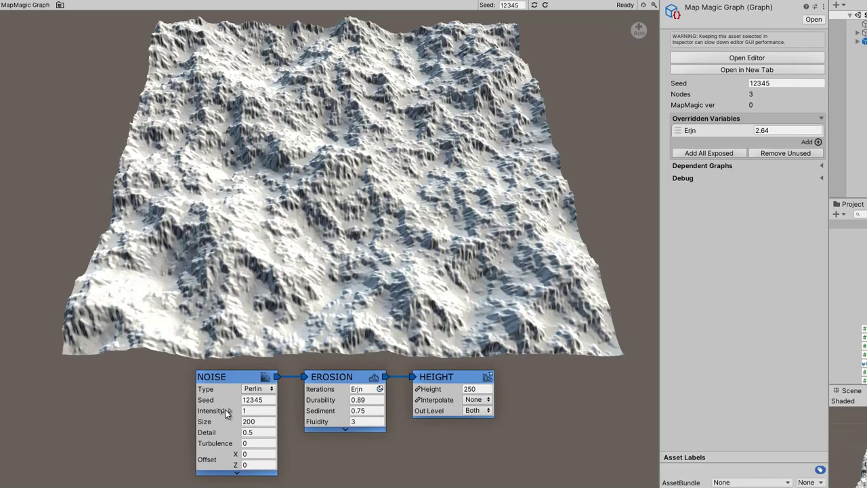
Lower Noise Intensity, restore it to 1, and set Noise Size to 175
drag(223, 410, 170, 414)
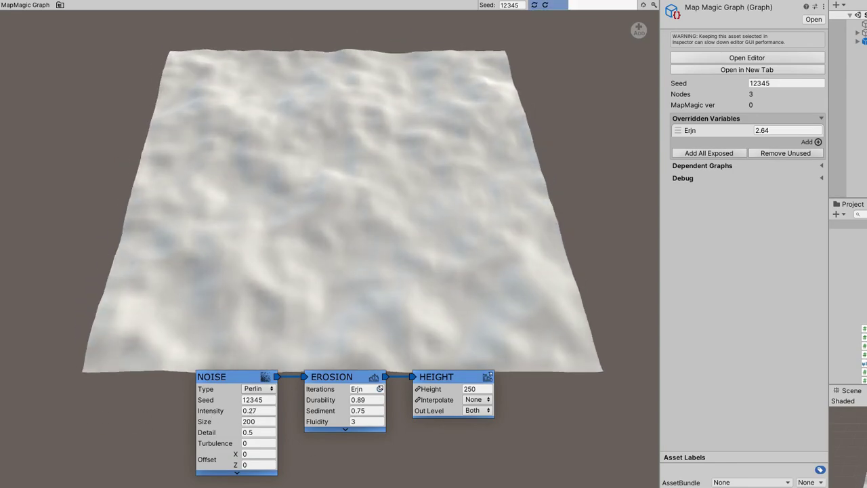
drag(311, 421, 591, 404)
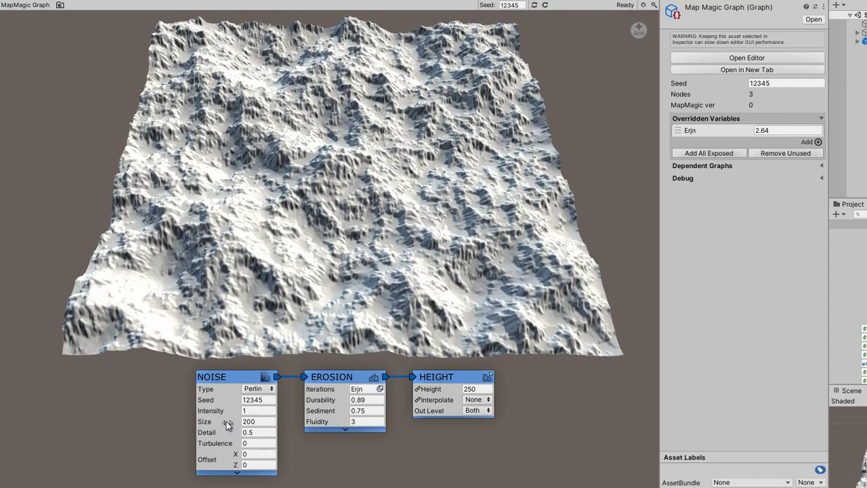
drag(229, 421, 535, 312)
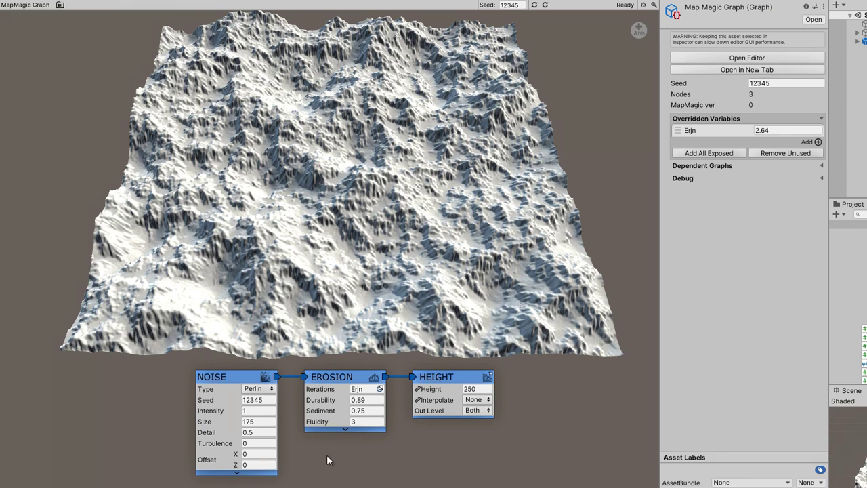
Expose Noise Intensity as Scale, assigning Scale as an overridden graph variable with value 1
right_click(216, 415)
click(204, 472)
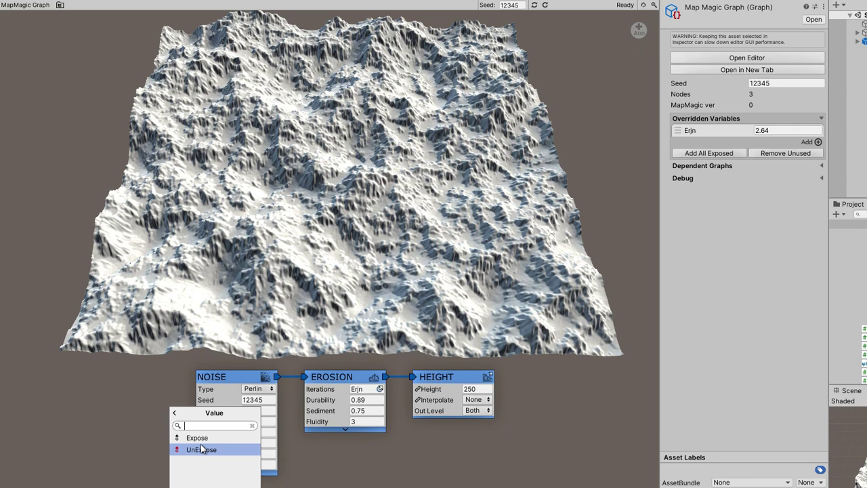
click(201, 438)
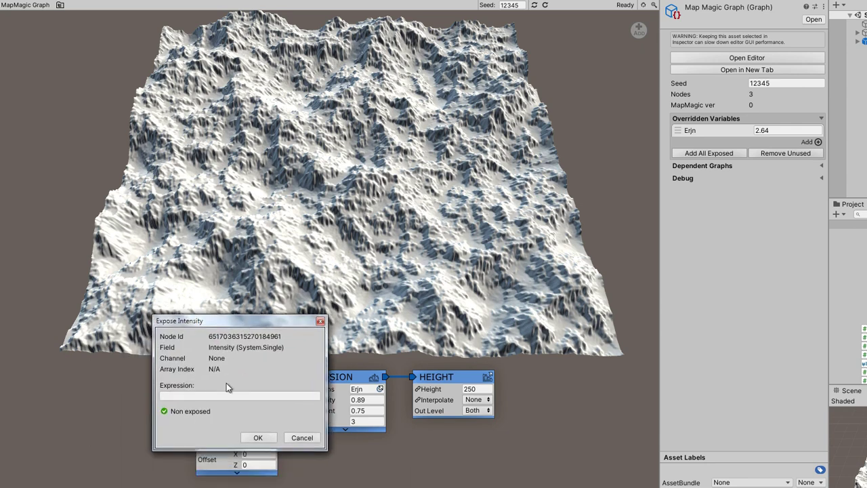
click(223, 397)
text(Scale)
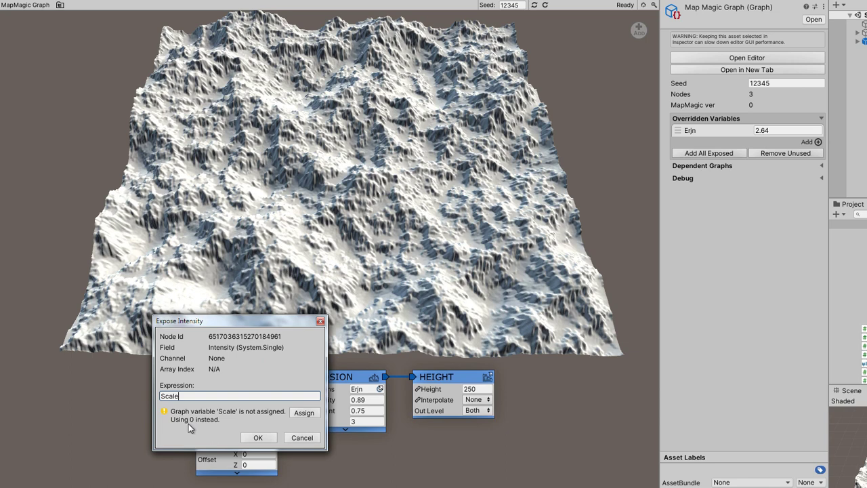
click(293, 411)
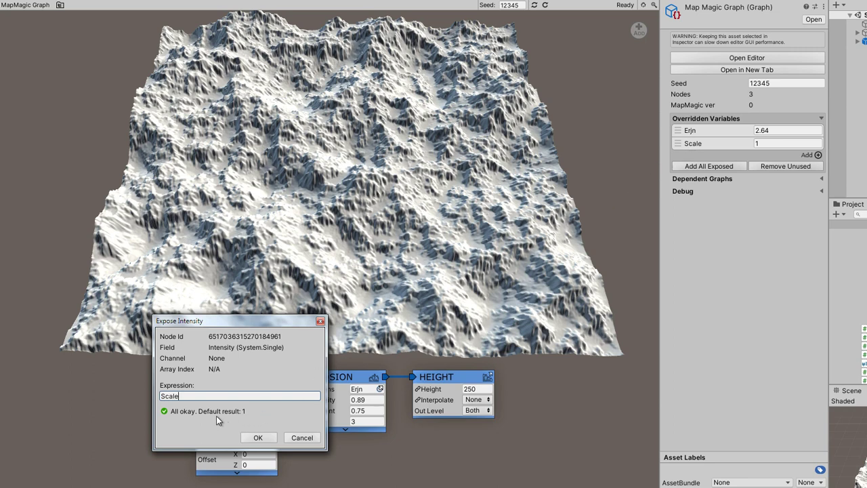
click(258, 437)
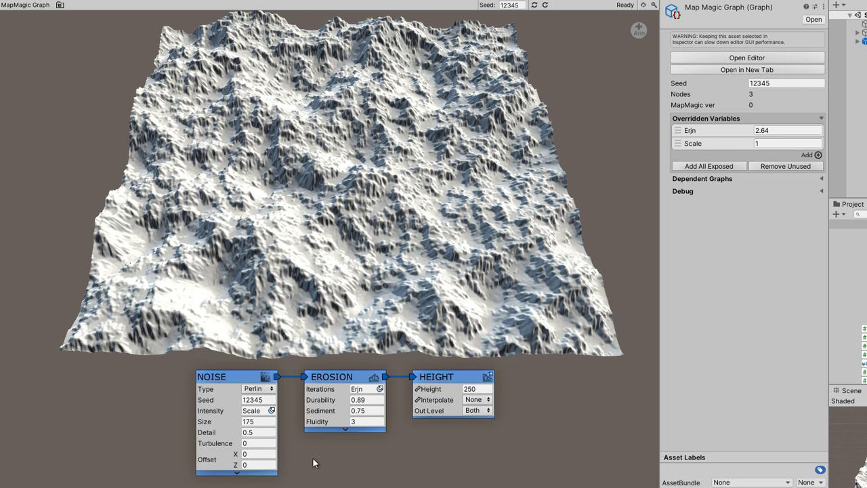
Expose Noise Size as Scale*200, then set the Scale override to 0.74
right_click(214, 425)
click(203, 483)
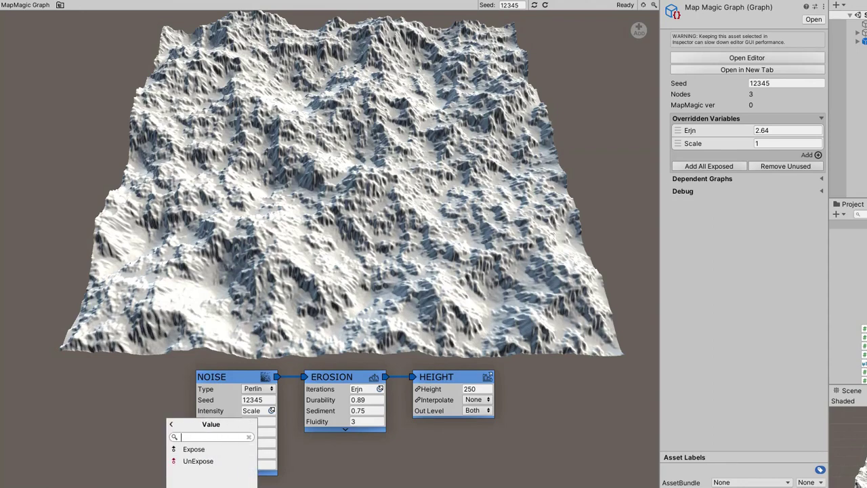
click(194, 449)
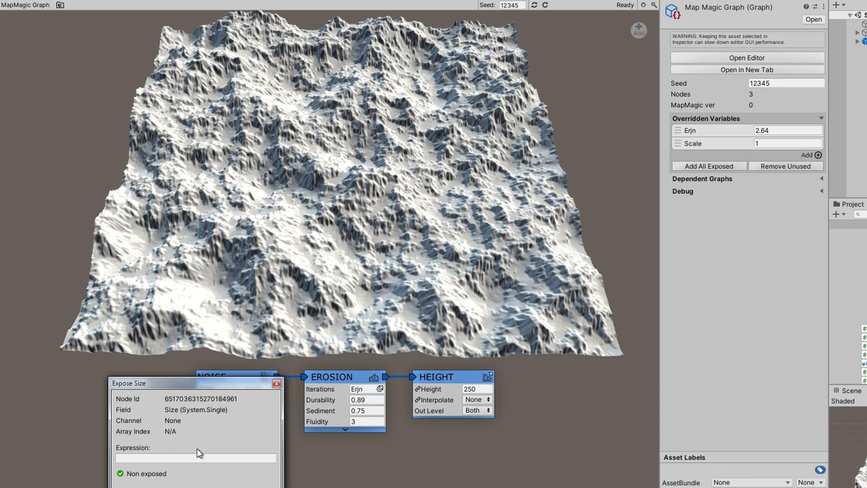
drag(211, 384, 252, 314)
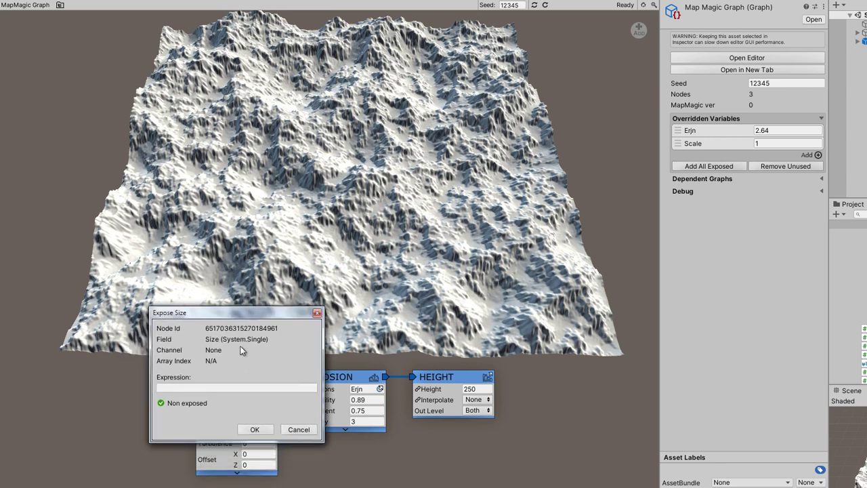
click(233, 388)
text(Sc)
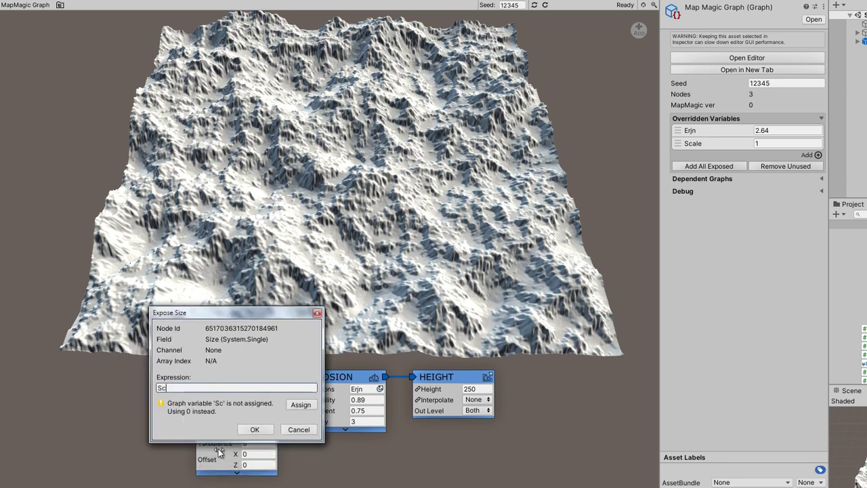
text(ale)
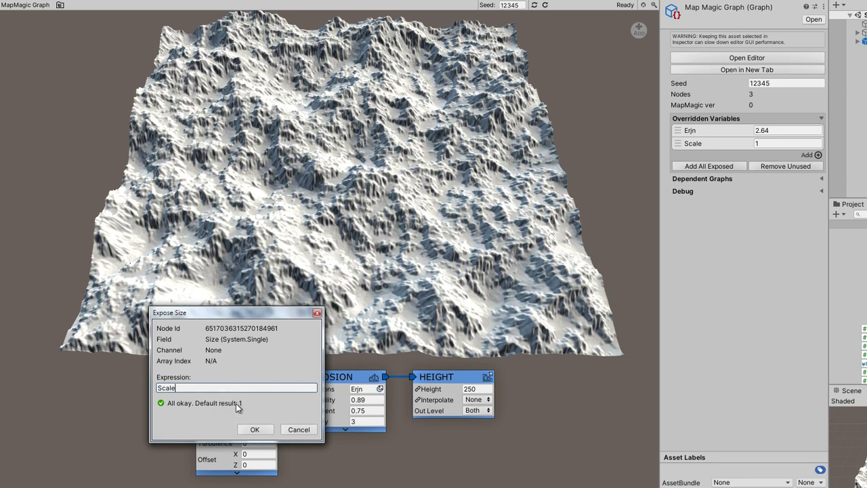
text(*200)
click(254, 430)
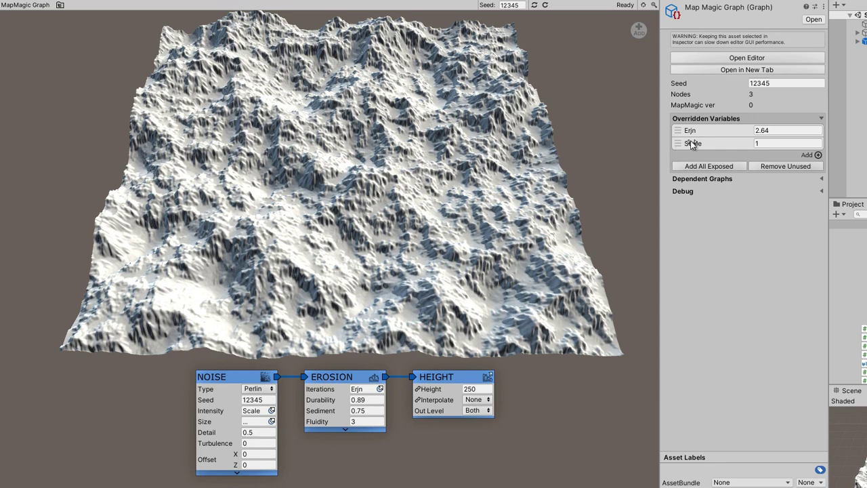
drag(692, 144, 701, 145)
drag(542, 159, 866, 151)
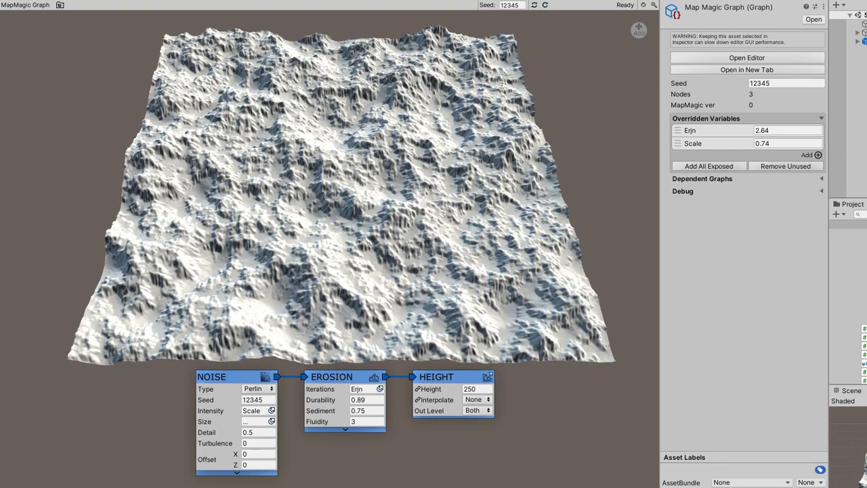
Append +42-41*2/3^2 to the Size expression
click(265, 422)
click(261, 409)
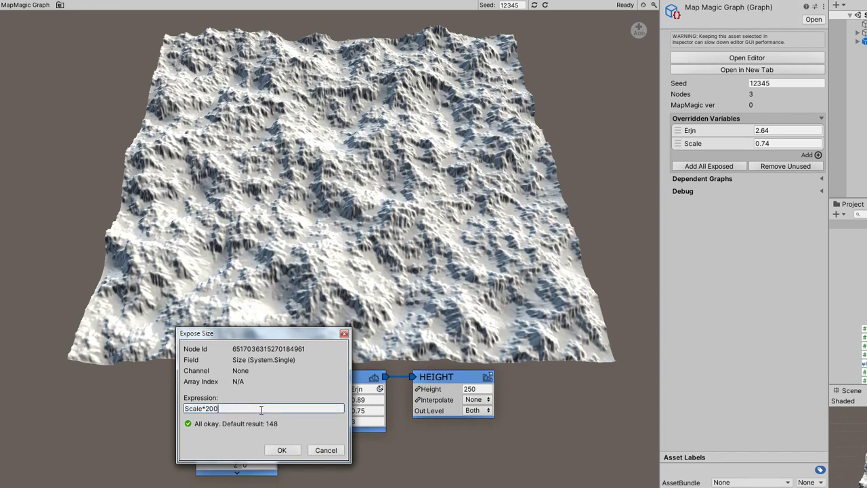
text(+42-41*2/3^2)
Group the Size expression's terms with parentheses and append +3.1415
click(223, 409)
text(()
key(Right)
key(Right)
key(Right)
key(Right)
key(Right)
text()))
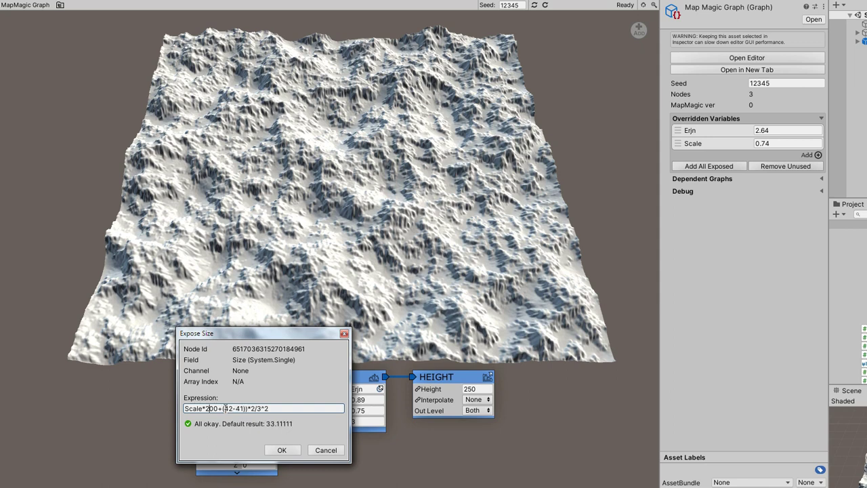
key(Left)
key(Left)
key(Left)
key(Left)
key(Left)
key(Left)
key(Left)
key(Left)
key(Left)
key(Left)
key(Left)
key(Left)
text(()
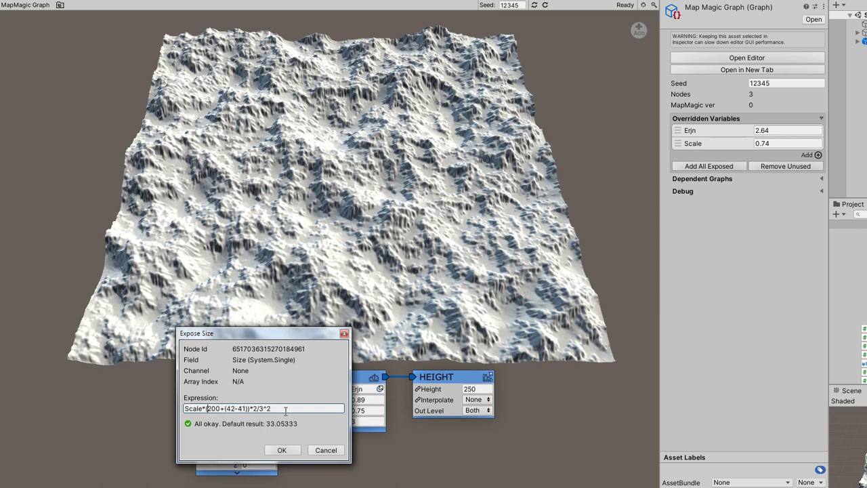
click(285, 411)
text(+)
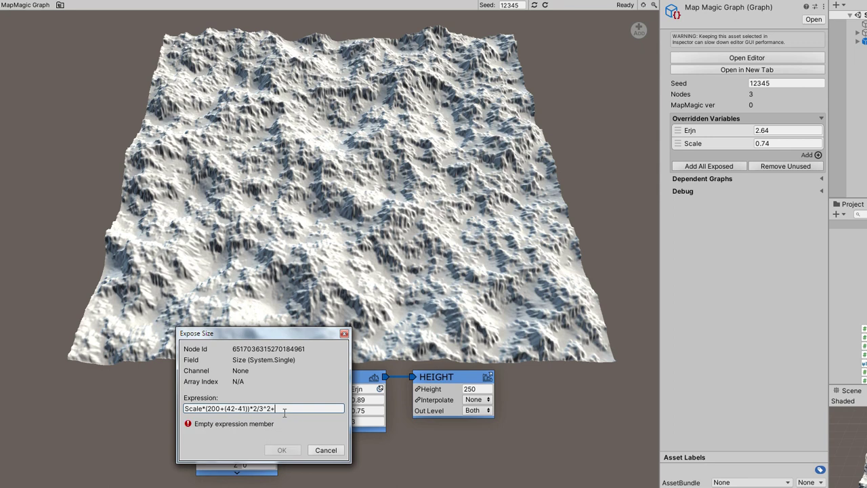
text(3.1415)
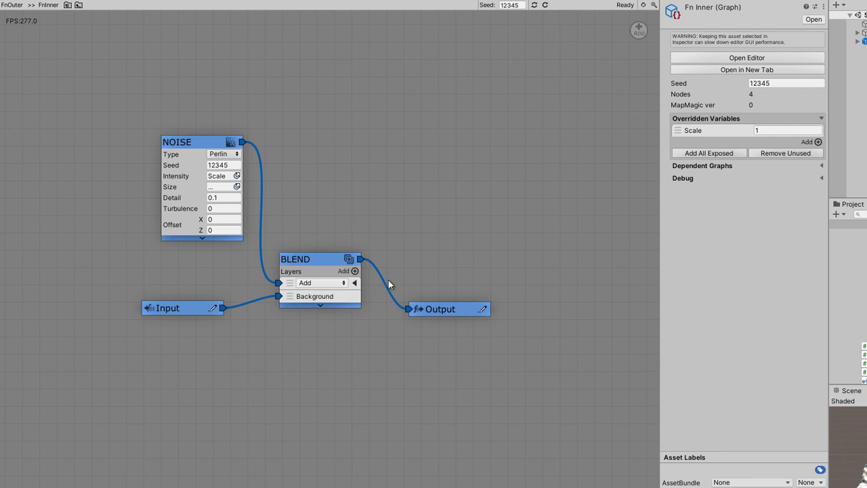
click(224, 177)
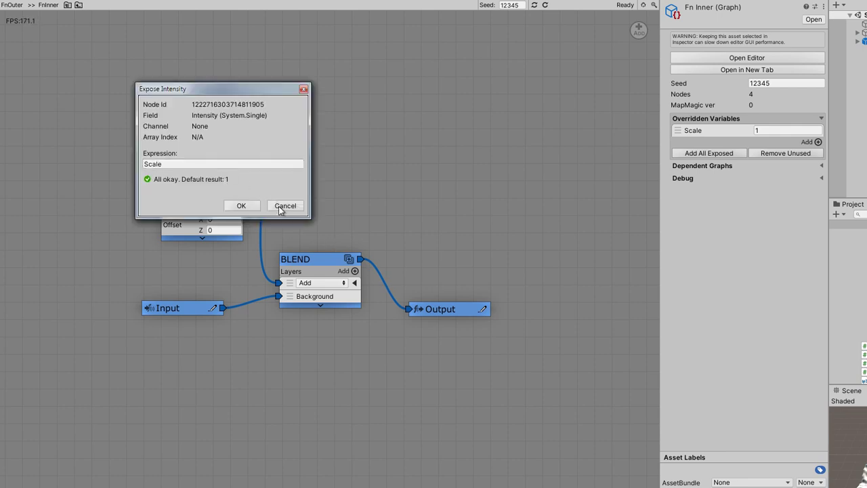
click(283, 204)
click(227, 188)
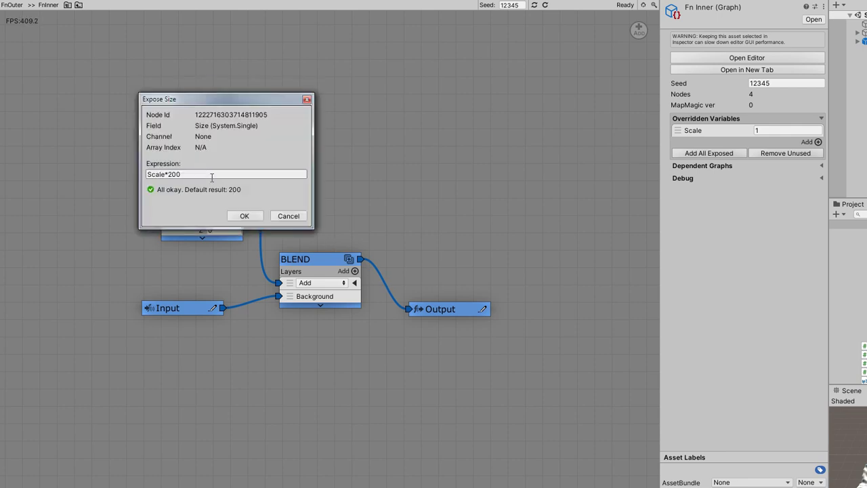
click(285, 214)
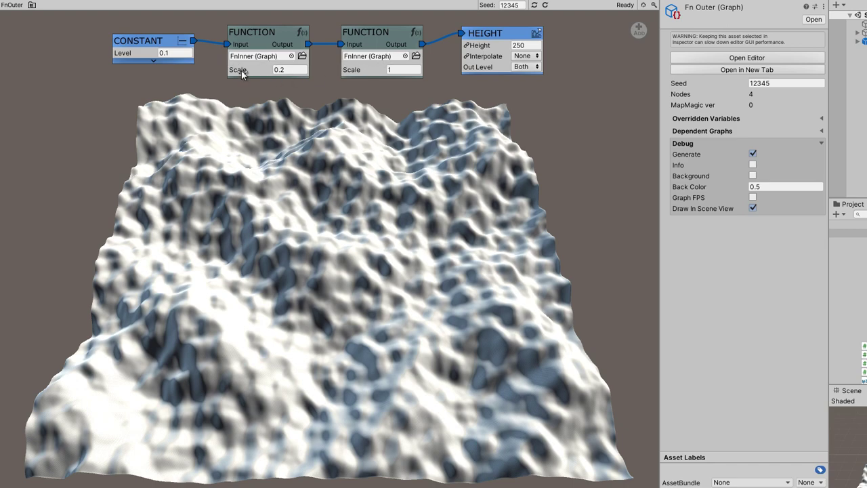
Set the two FnInner Function nodes' Scale values to 0.21 and 1.23
drag(243, 73, 149, 66)
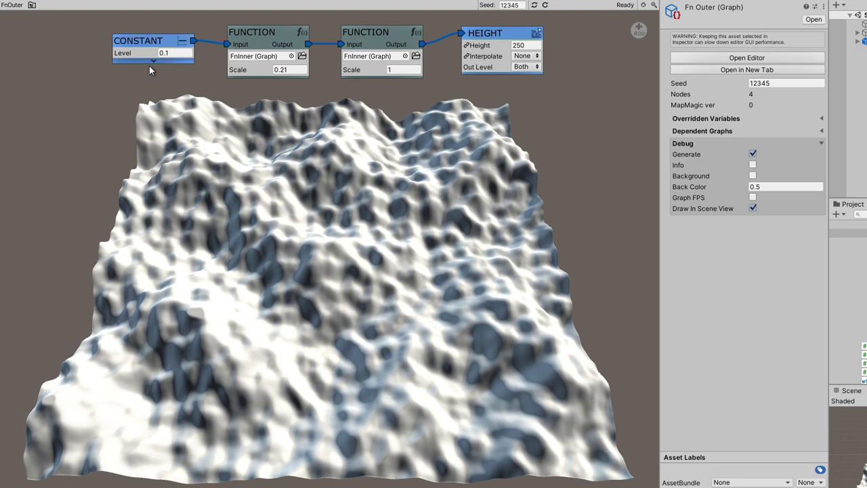
drag(354, 71, 303, 79)
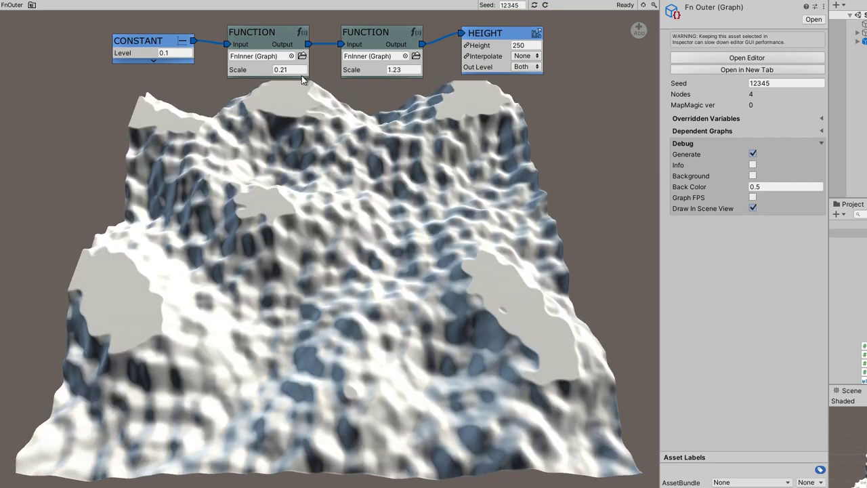
Expose the second Function node's Scale as the override variable FnScale
right_click(397, 76)
click(386, 134)
click(382, 98)
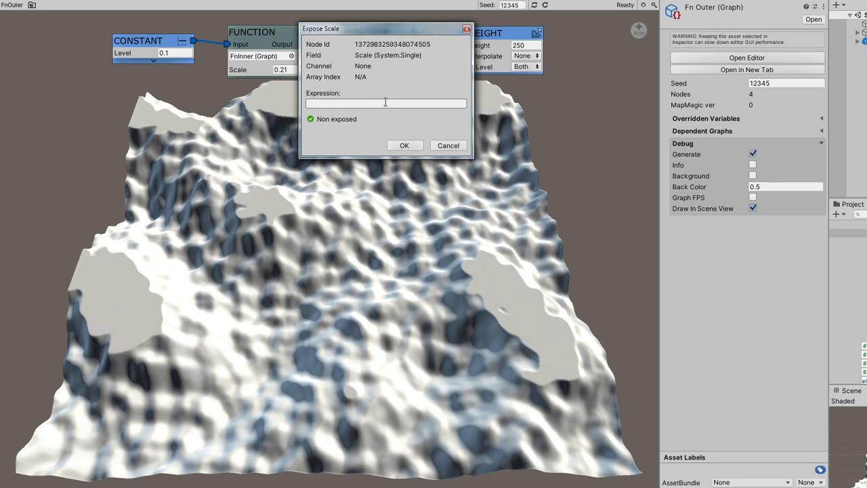
click(384, 103)
text(FnScale)
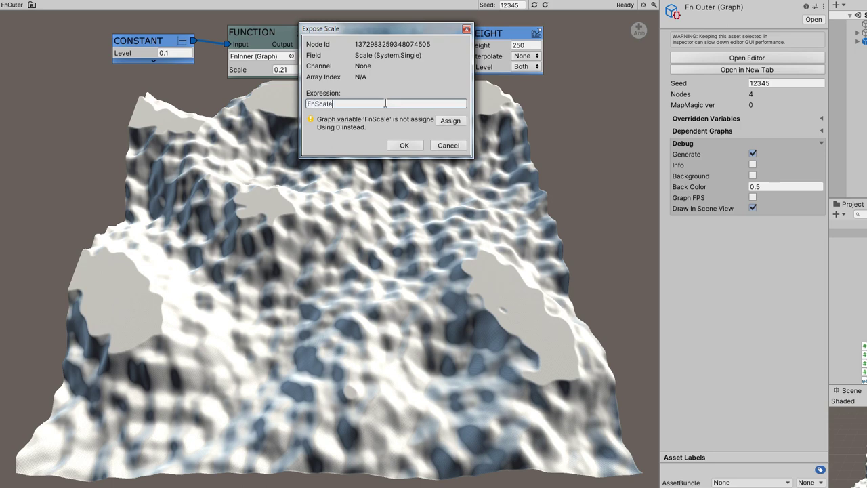
click(404, 145)
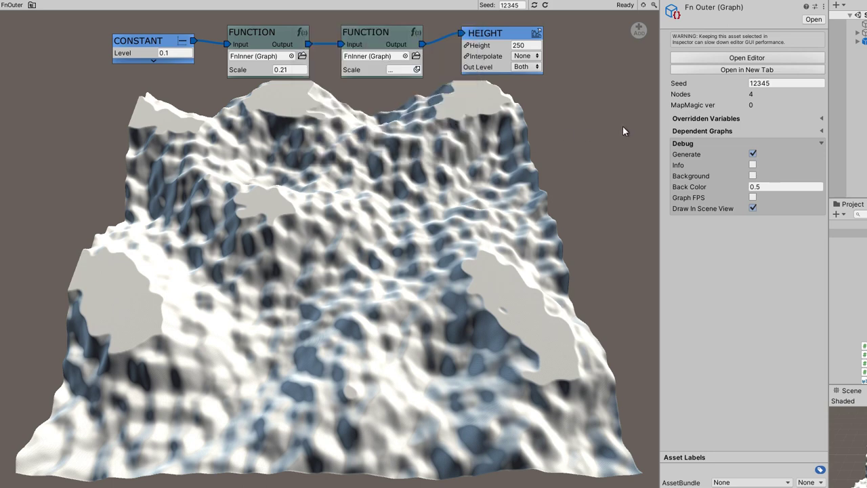
click(679, 121)
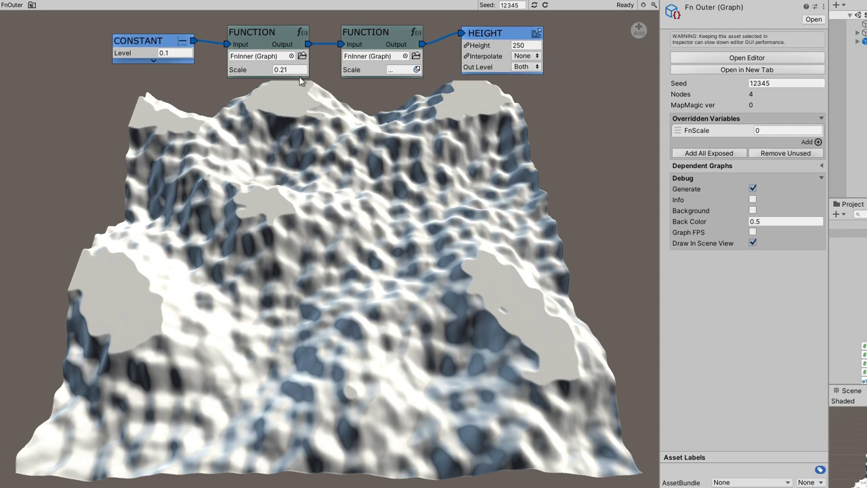
Expose the first Function's Scale as FnScale/2, then bring FnScale down to 0.9
right_click(298, 73)
click(284, 132)
click(281, 102)
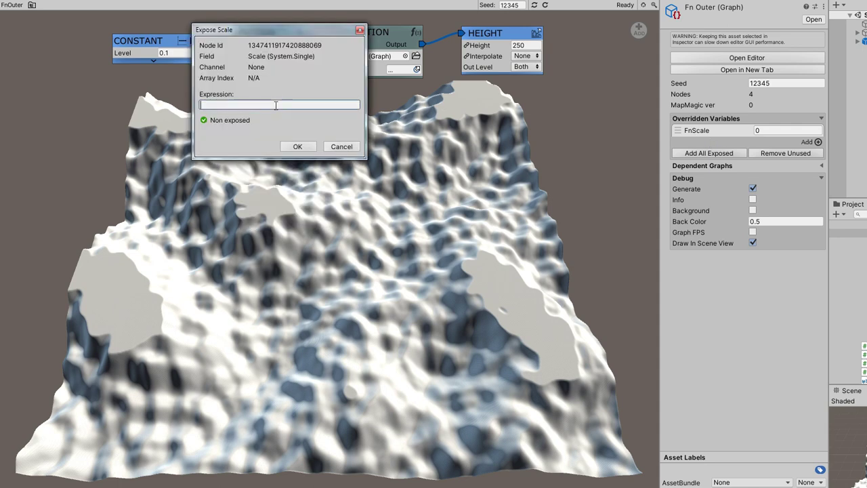
text(FnScale/2)
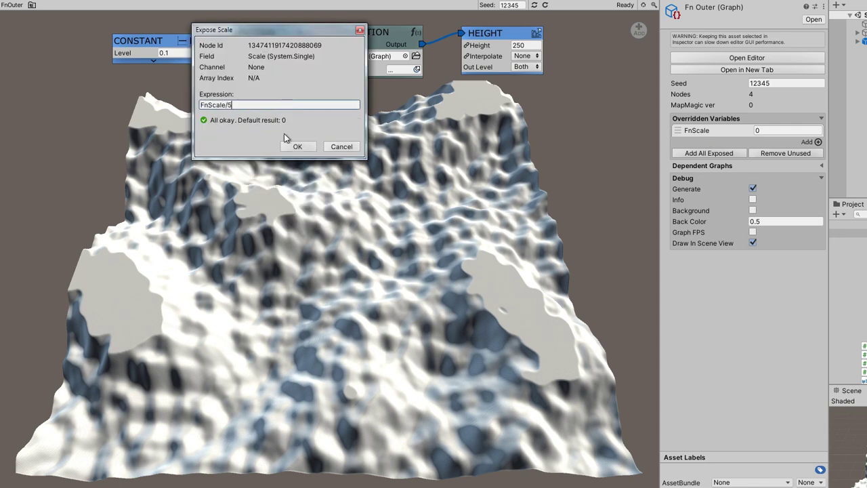
click(290, 144)
drag(697, 130, 786, 130)
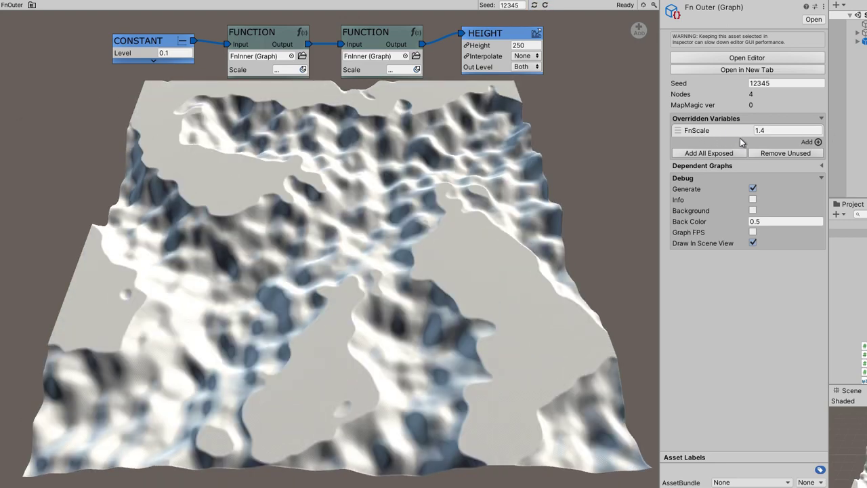
drag(704, 131, 832, 146)
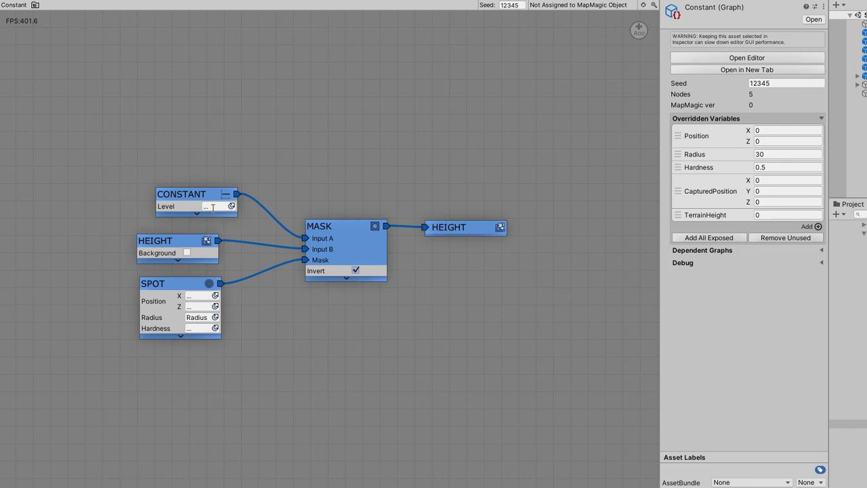
Inspect the exposed Level, Position and Radius expressions on the CONSTANT and SPOT nodes without changing them
click(213, 208)
click(190, 196)
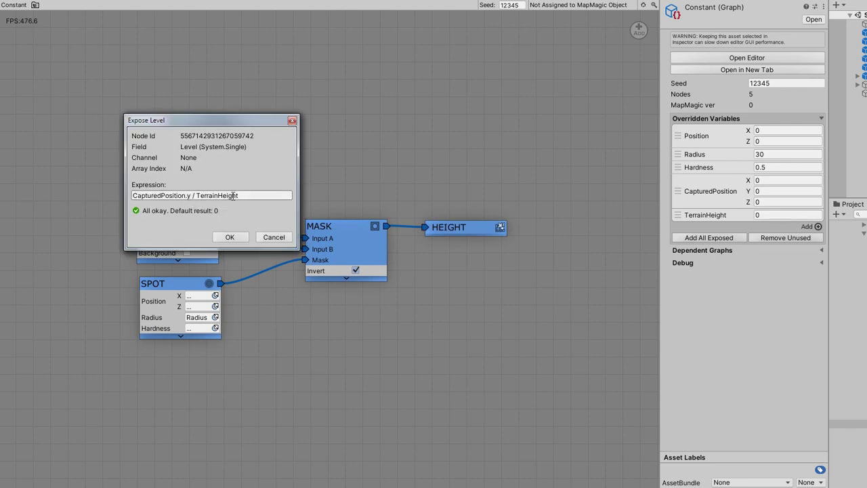
click(266, 238)
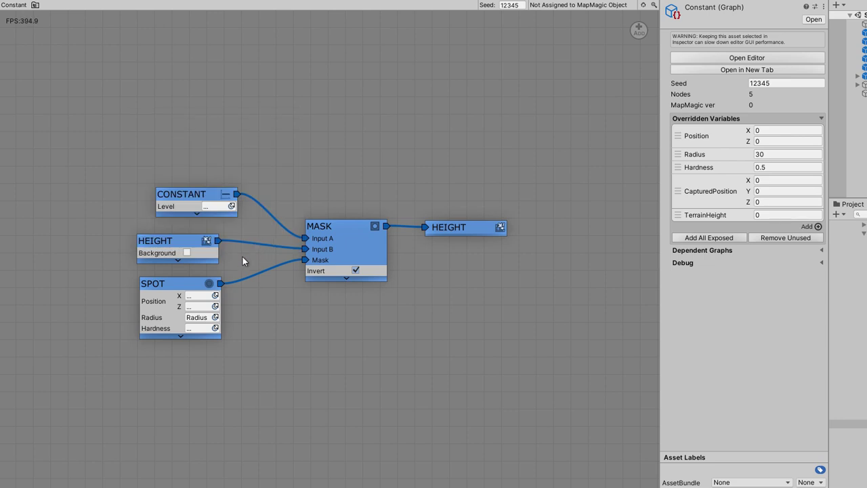
click(190, 295)
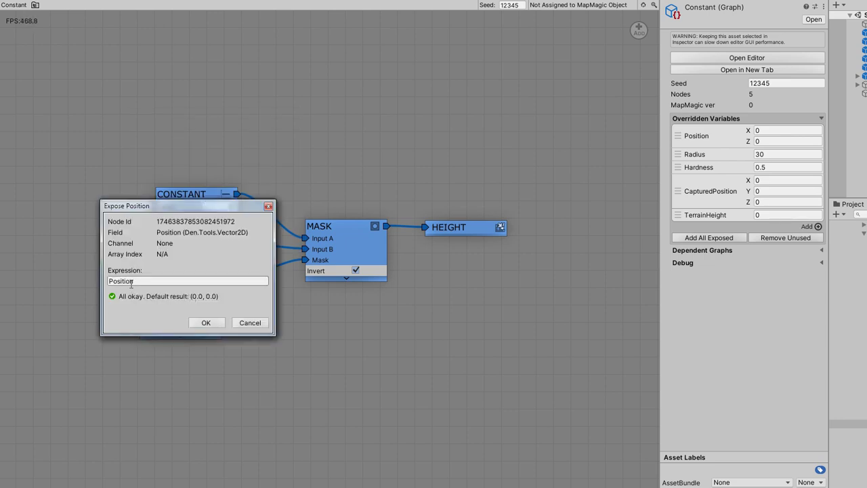
click(250, 322)
click(201, 316)
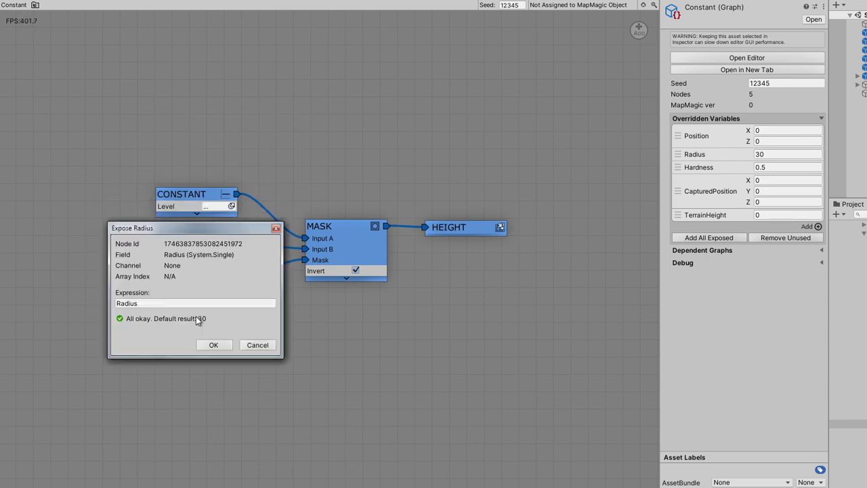
click(258, 345)
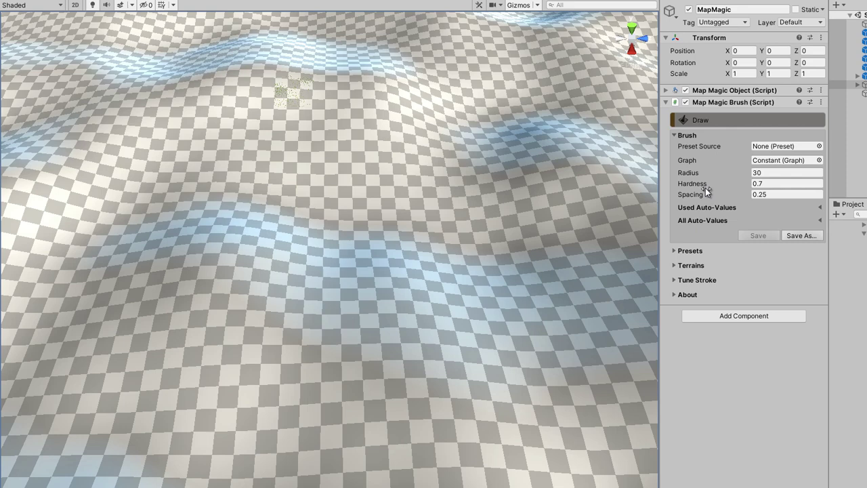
Show the brush's Used Auto-Values, paint a round pit into the terrain, and open the Constant graph
click(703, 207)
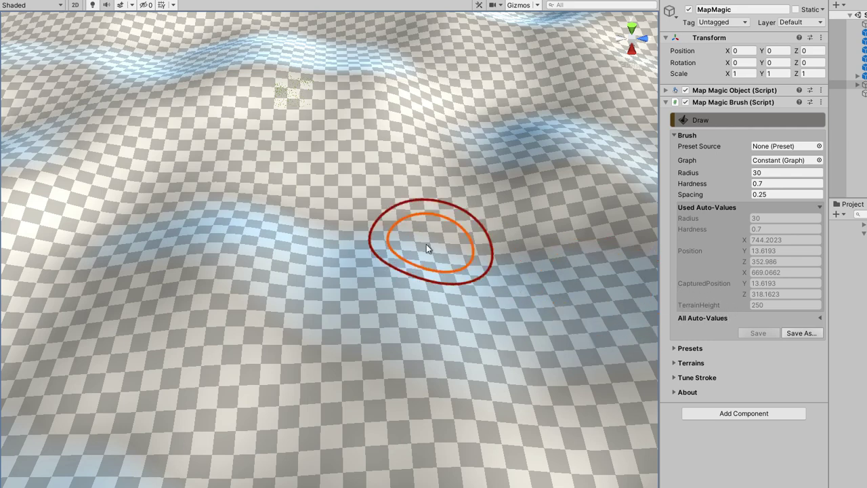
mouse_move(338, 210)
mouse_down()
mouse_move(458, 171)
mouse_move(503, 248)
mouse_move(451, 301)
mouse_move(554, 289)
mouse_up()
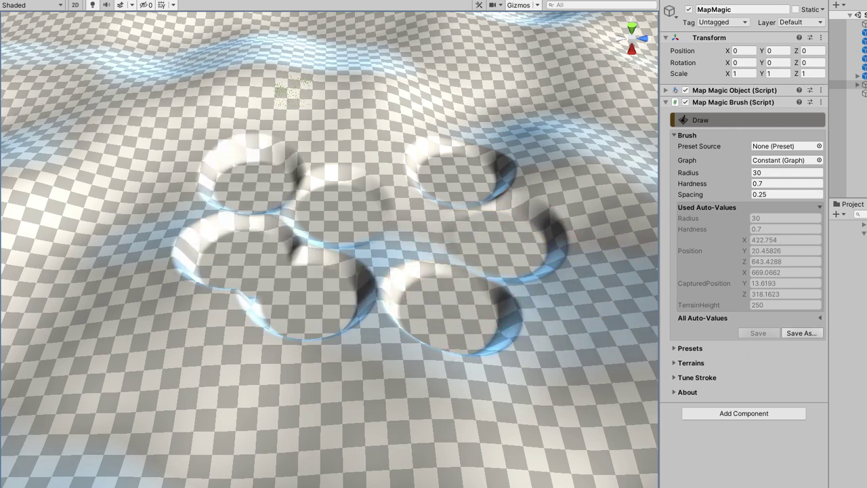
double_click(837, 400)
Add a Float variable named MyValue to the Constant graph and close the graph editor
click(811, 228)
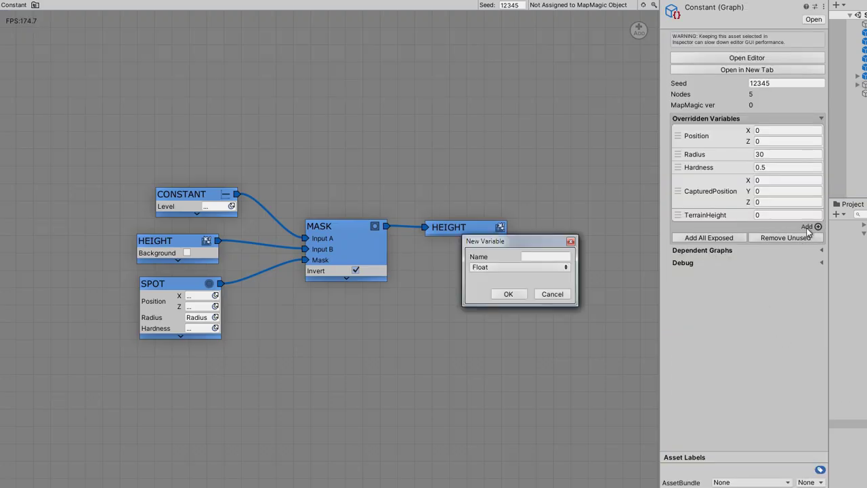
click(558, 256)
text(MyValue)
click(513, 293)
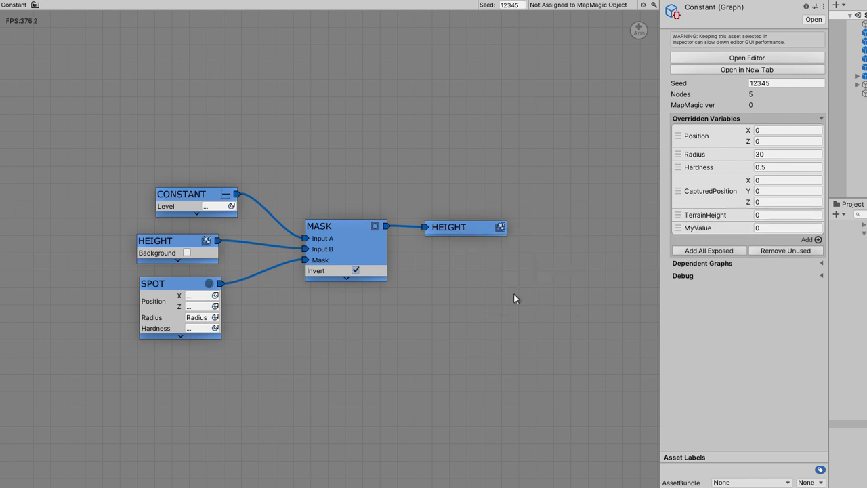
click(61, 19)
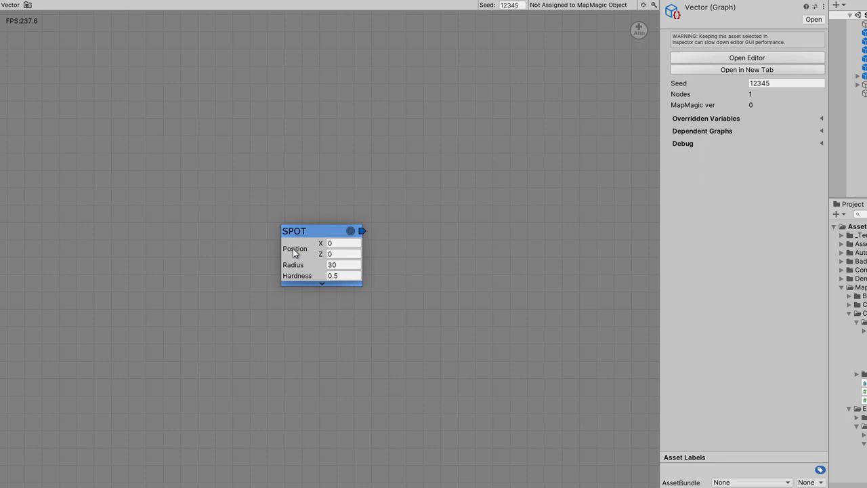
Look at the expose settings for the SPOT node's Position and cancel without changes
right_click(293, 248)
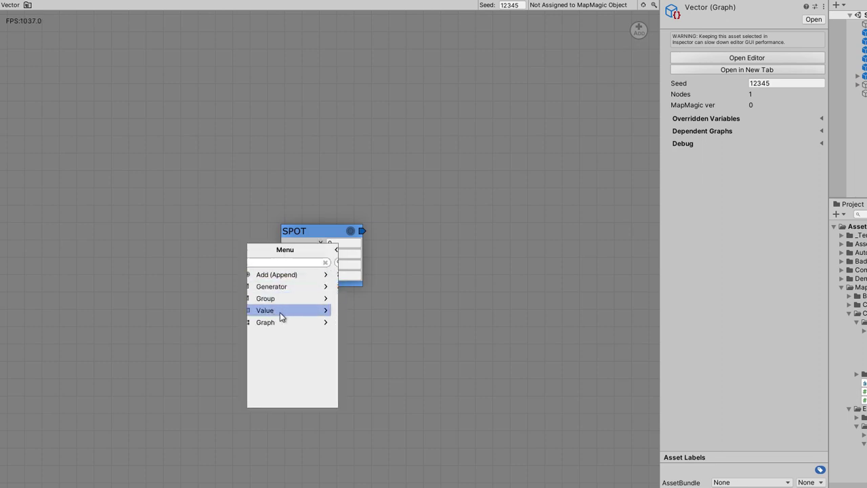
click(280, 312)
click(279, 274)
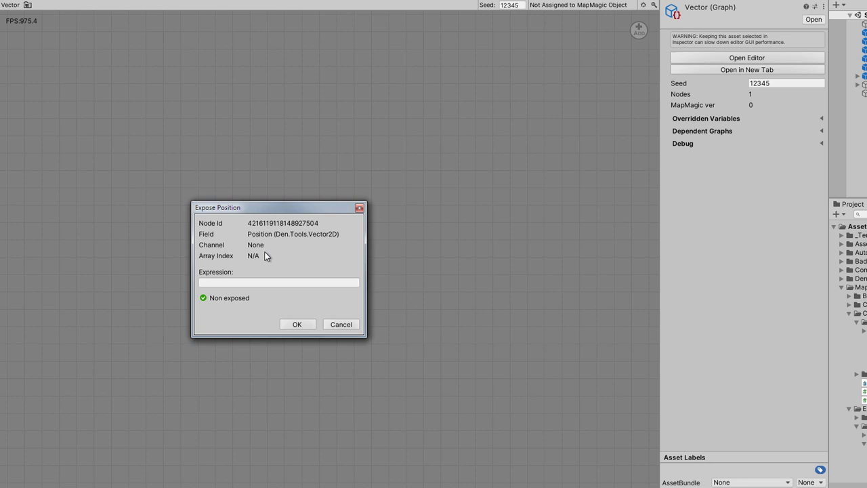
click(339, 323)
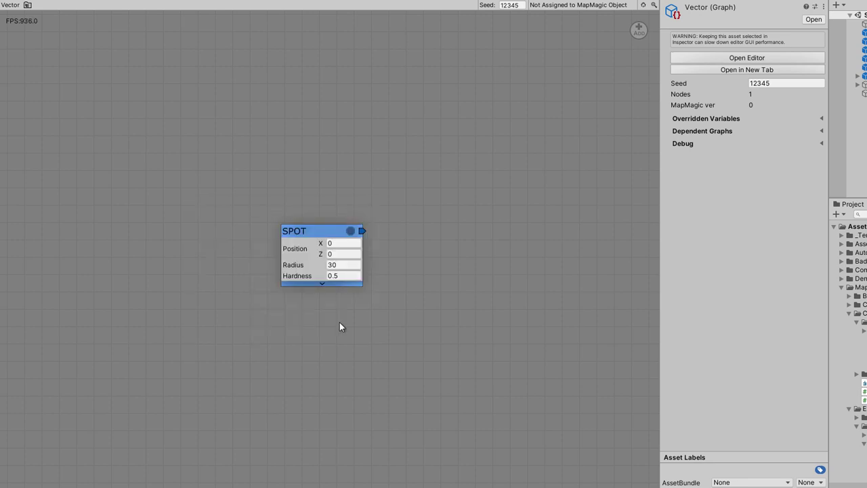
Expose SPOT's Position X as Val and set Position Z to 0.74
right_click(333, 244)
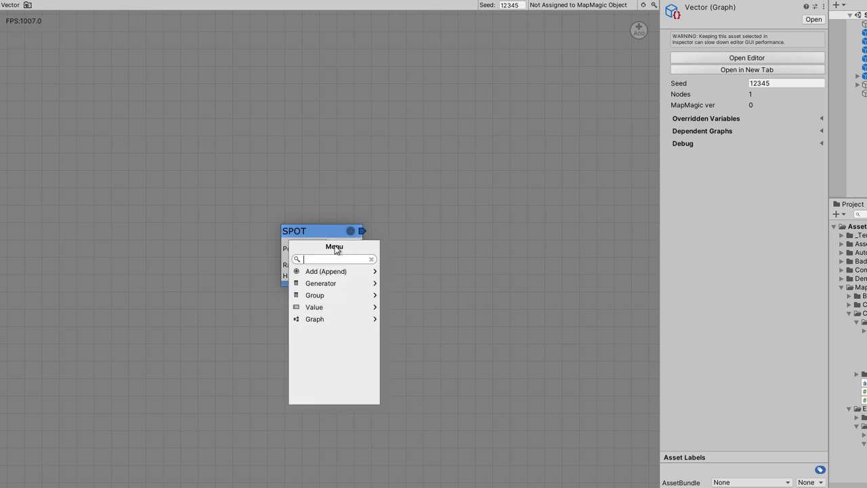
click(329, 307)
click(329, 274)
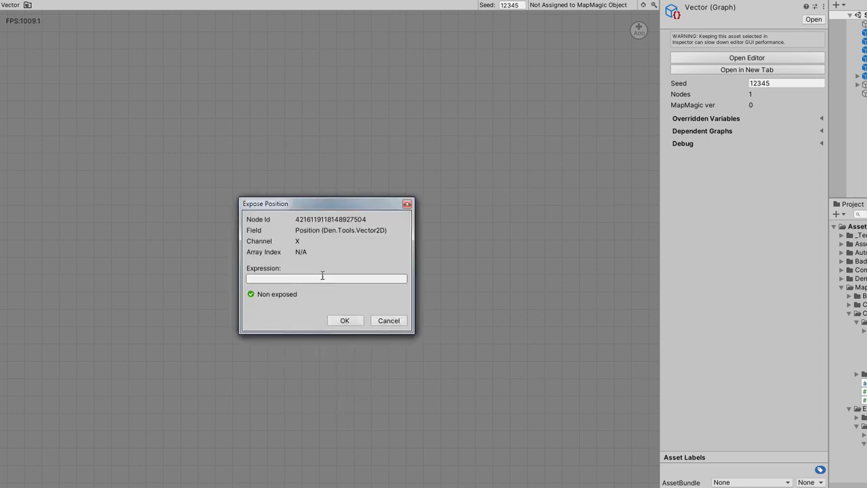
click(301, 278)
text(Val)
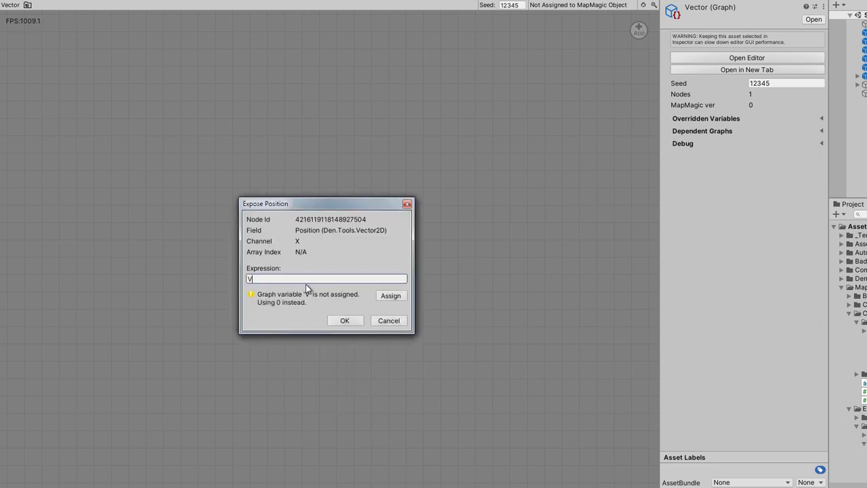
click(341, 320)
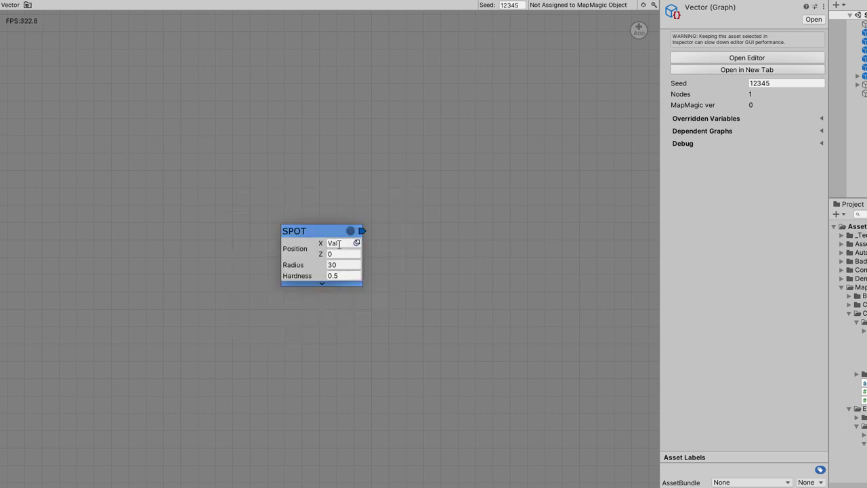
drag(324, 257, 759, 258)
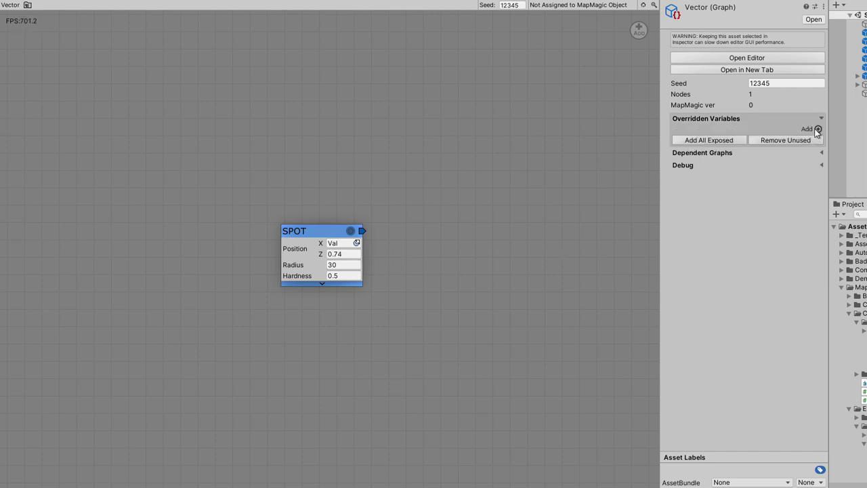
Create a Vector3 override variable named Vec
click(817, 129)
click(526, 256)
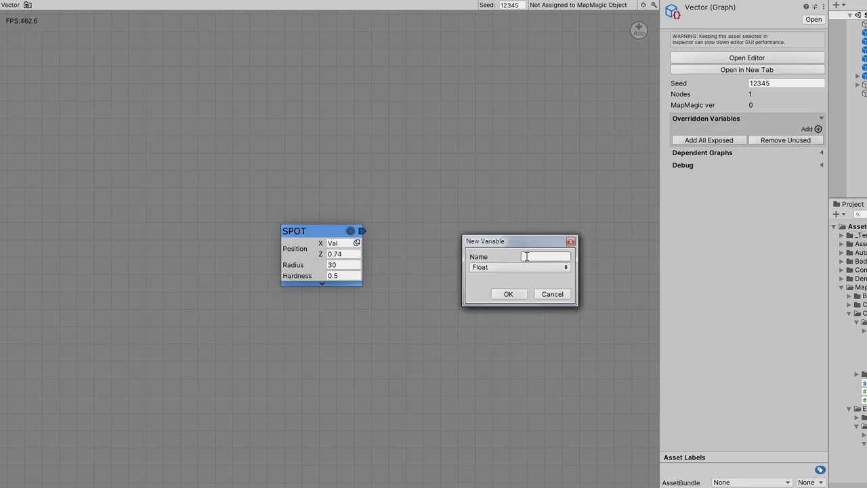
text(Vec)
click(493, 269)
click(492, 328)
click(508, 294)
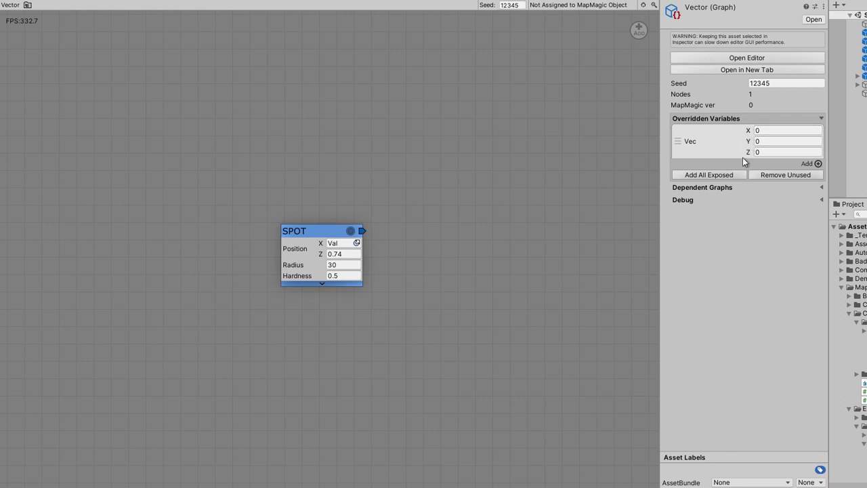
Replace the SPOT node's Position X expression Val with Vec.x
click(356, 243)
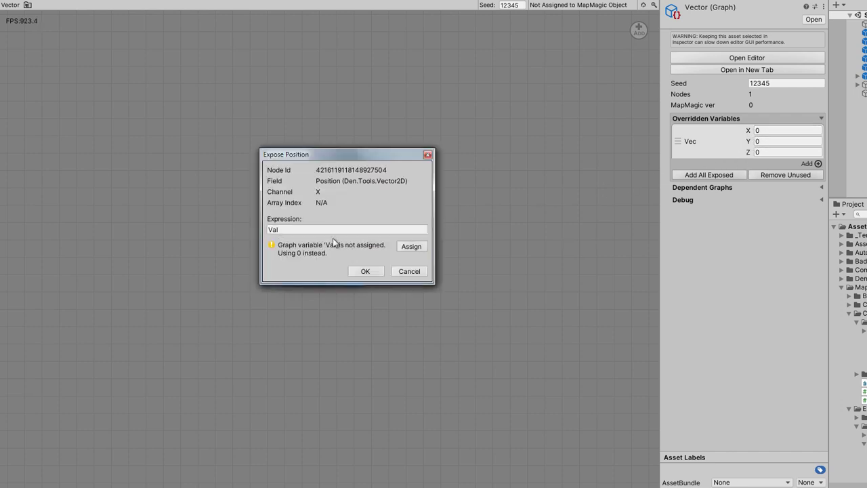
click(320, 229)
text(Vec.x)
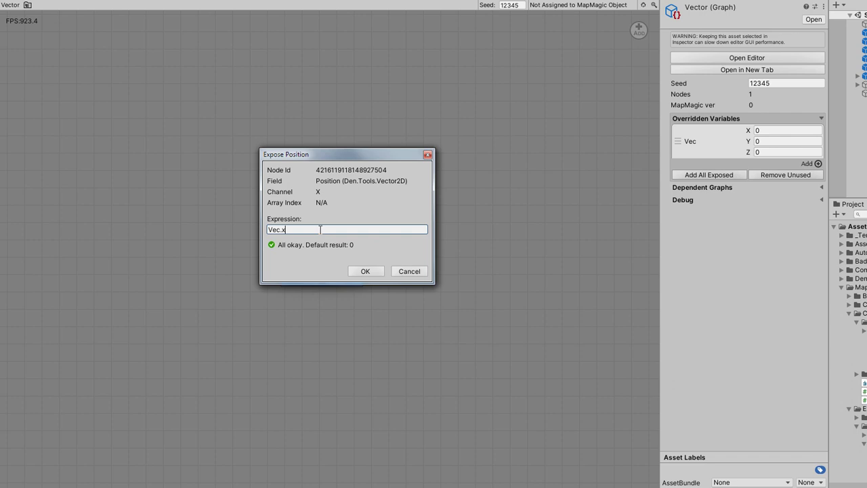
click(361, 271)
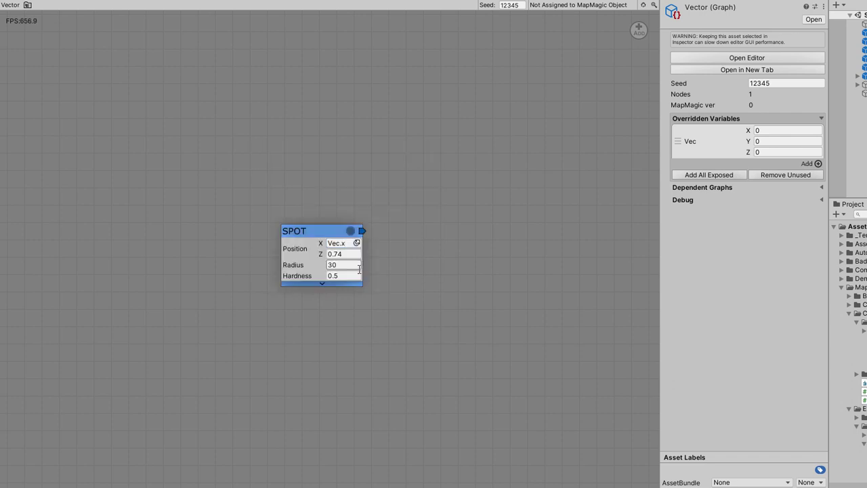